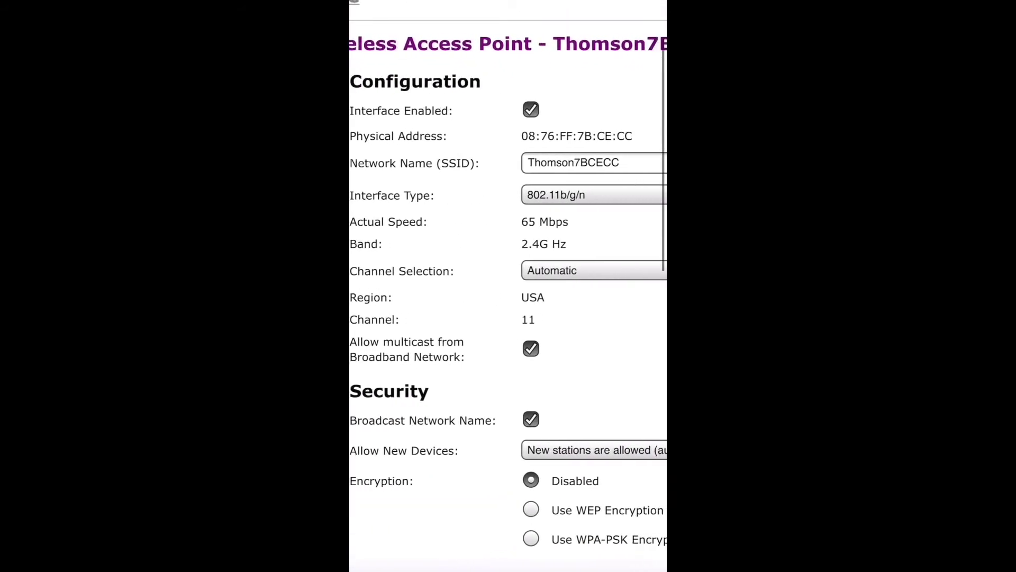
# Step: Replace the network name Thomson7BCECC with the new SSID 'Helllo home'
pyautogui.click(588, 162)
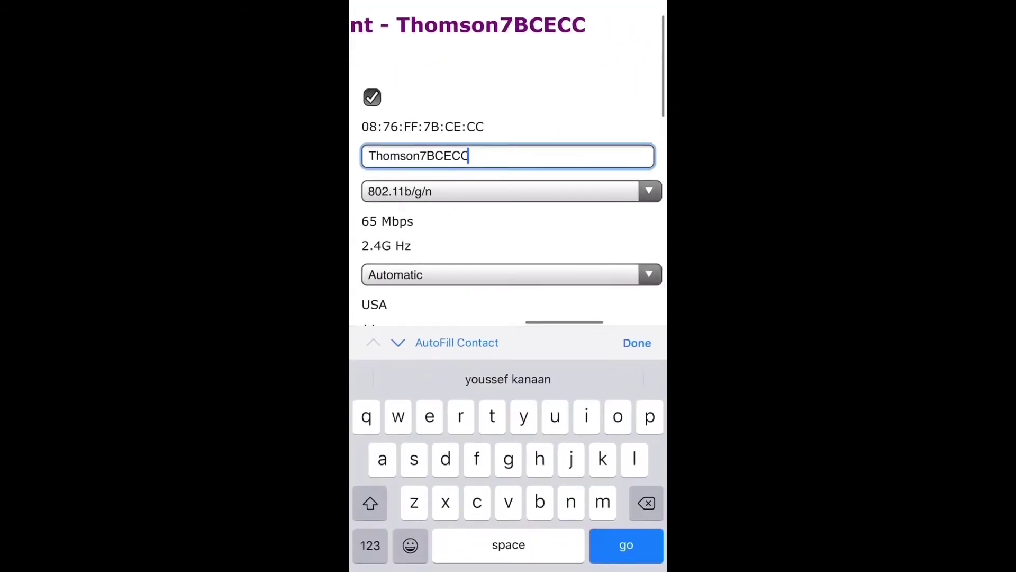
pyautogui.press('BackSpace')
pyautogui.press('BackSpace')
pyautogui.press('BackSpace')
pyautogui.press('BackSpace')
pyautogui.press('BackSpace')
pyautogui.press('BackSpace')
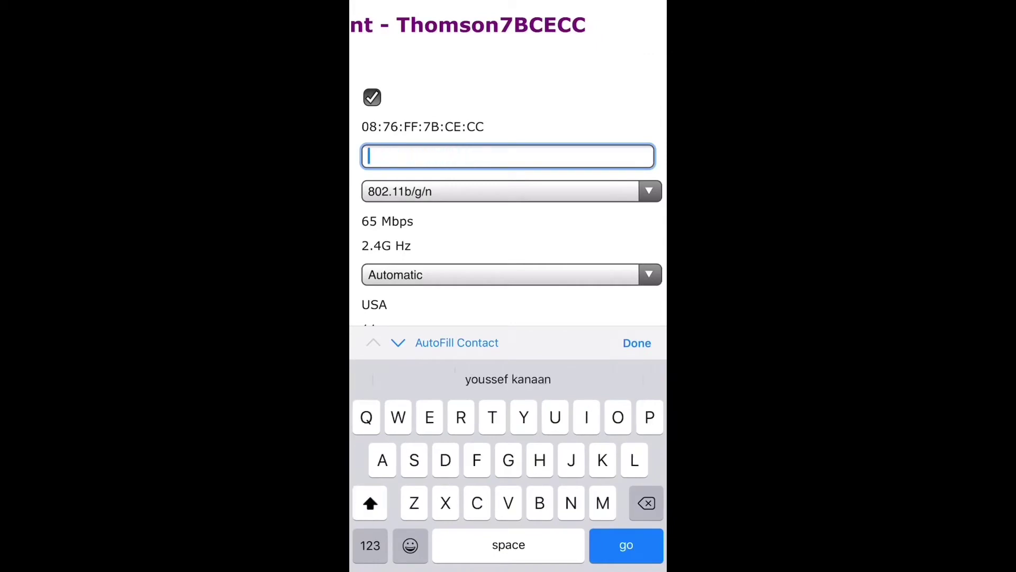
pyautogui.write('Helllo ')
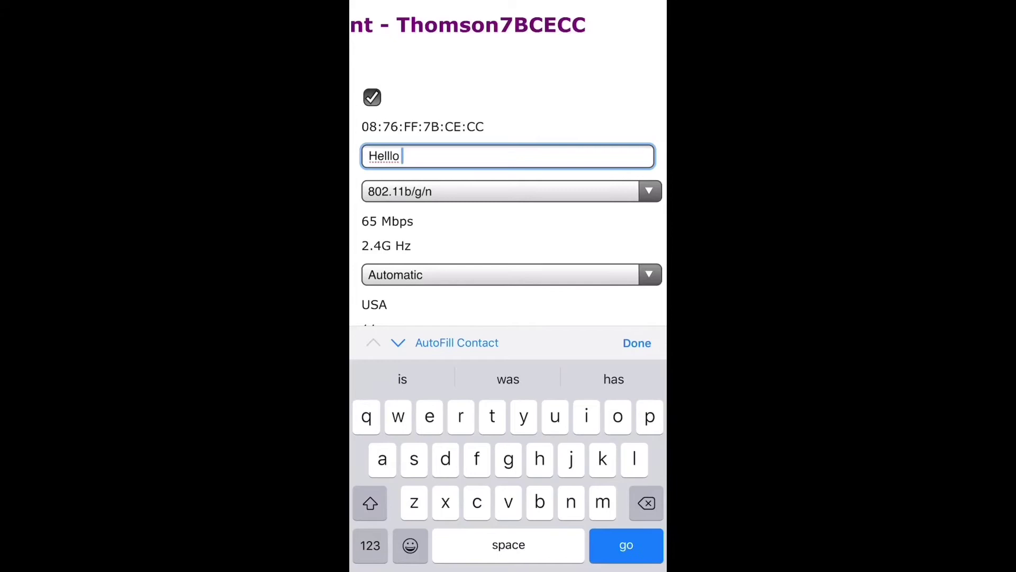
pyautogui.write('home')
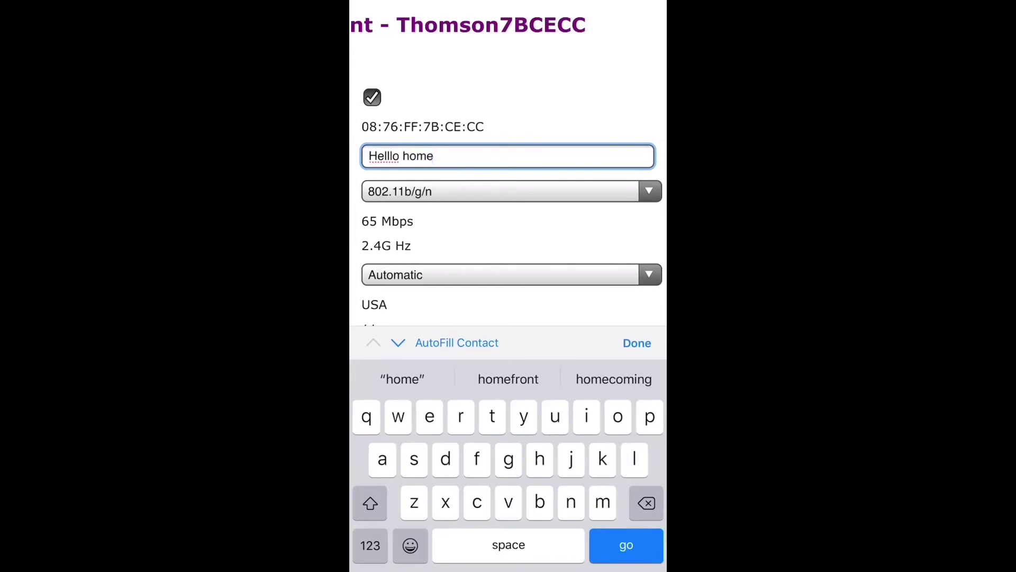
pyautogui.hscroll(-5, 508, 169)
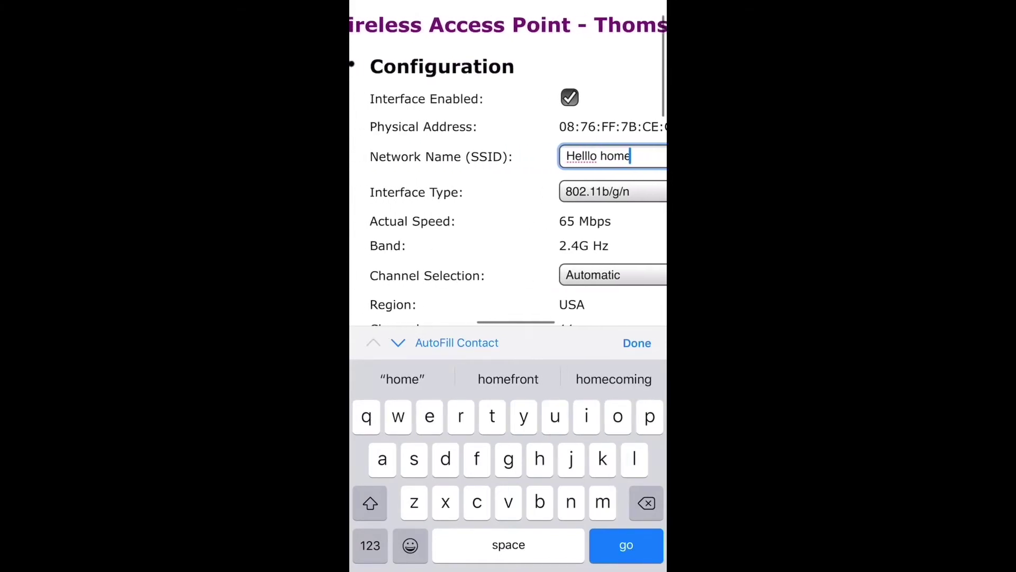
pyautogui.scroll(-3, 508, 169)
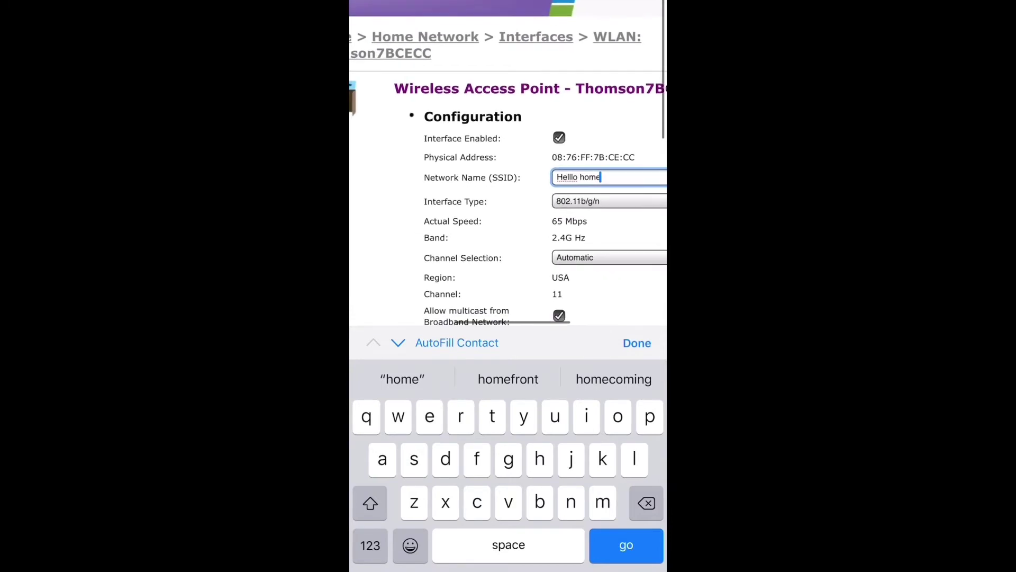
pyautogui.scroll(-2, 509, 170)
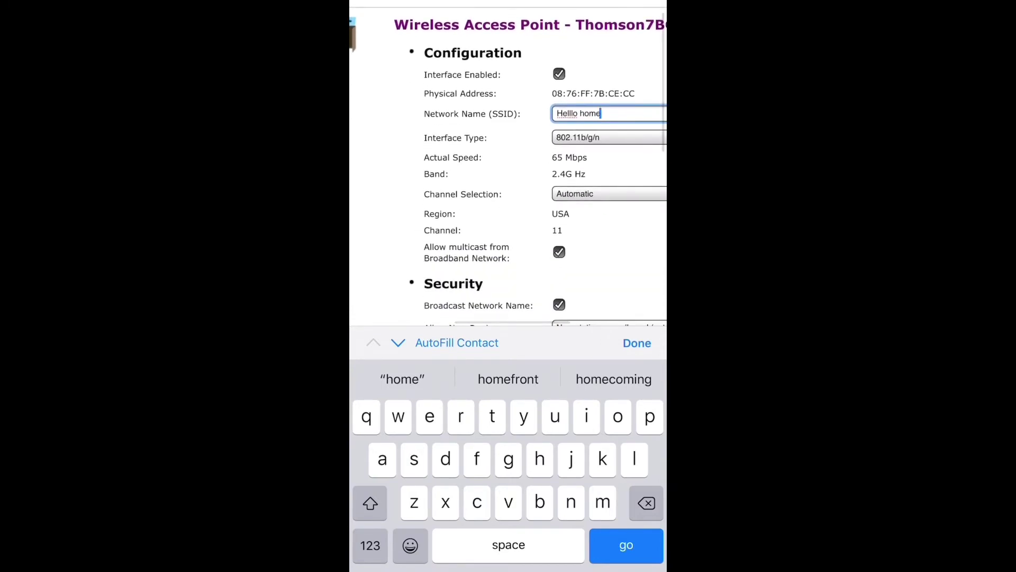
pyautogui.scroll(-2, 508, 163)
pyautogui.hscroll(3, 529, 163)
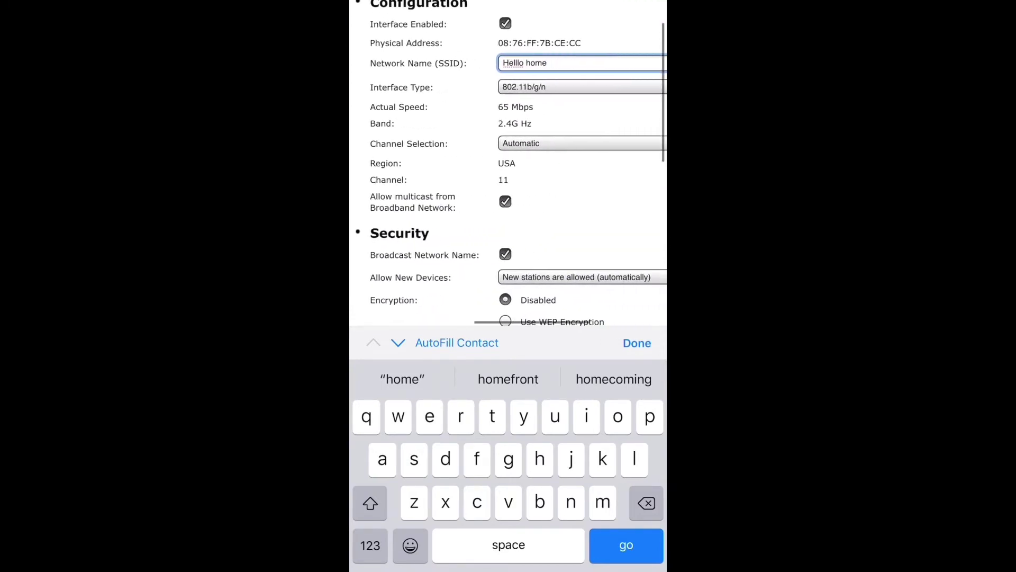
pyautogui.hscroll(-2, 508, 165)
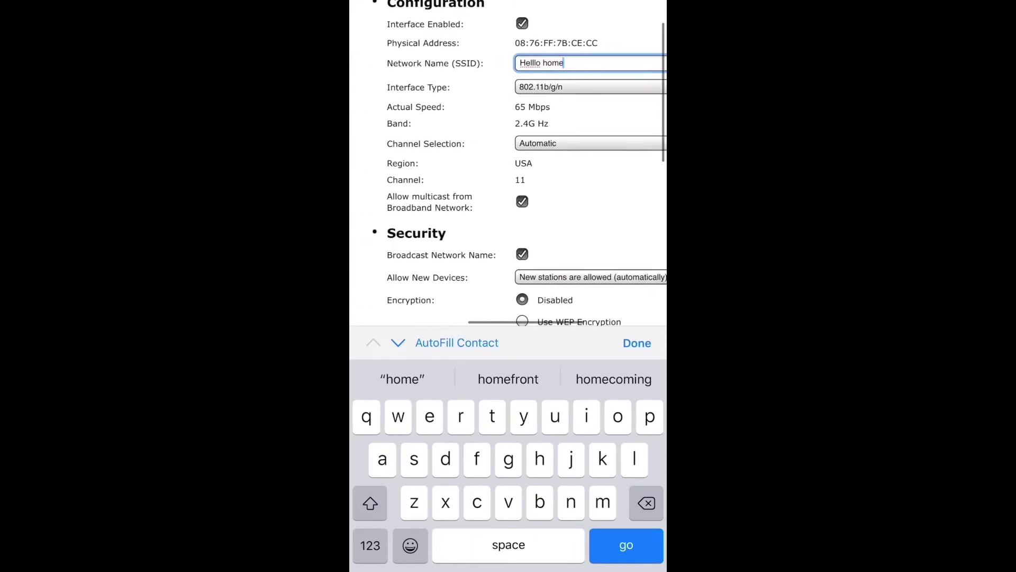
pyautogui.scroll(-3, 509, 163)
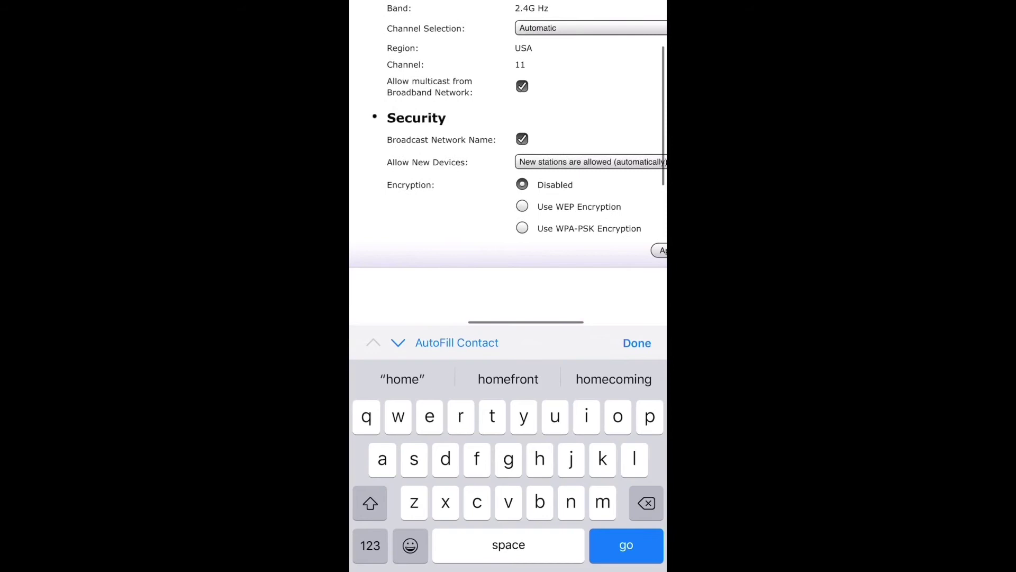
pyautogui.click(521, 228)
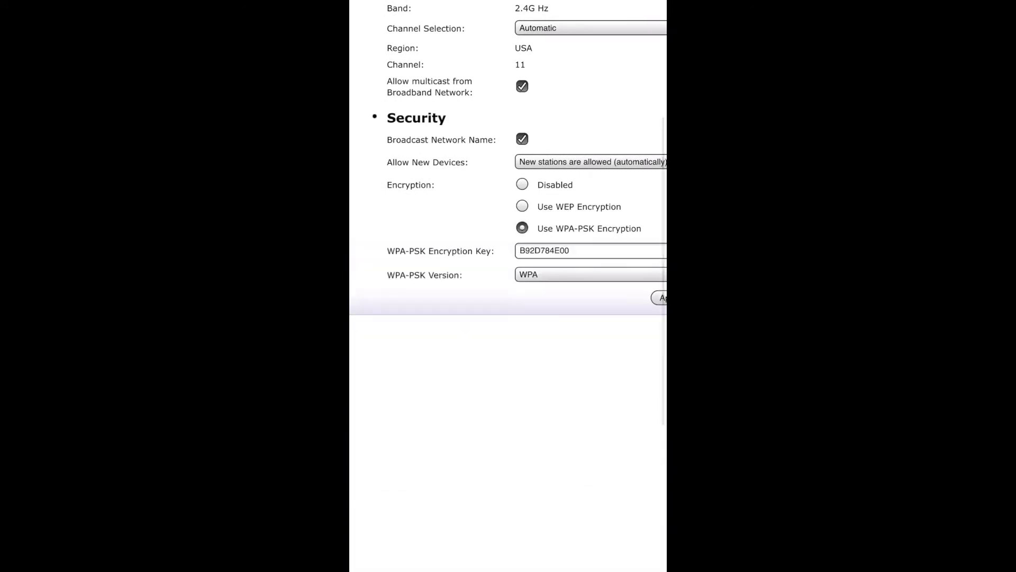
pyautogui.scroll(5, 508, 238)
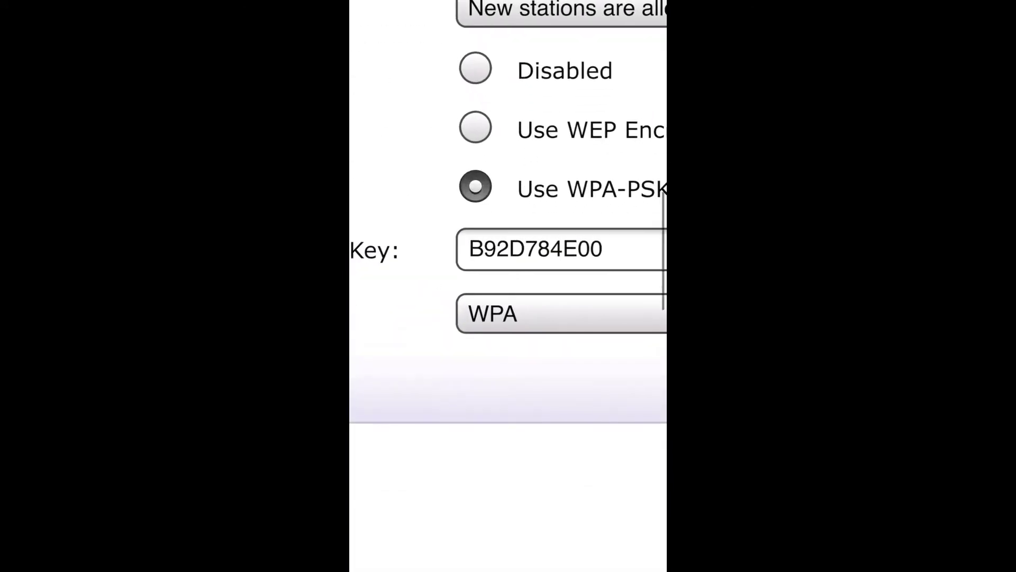
pyautogui.hscroll(-3, 509, 167)
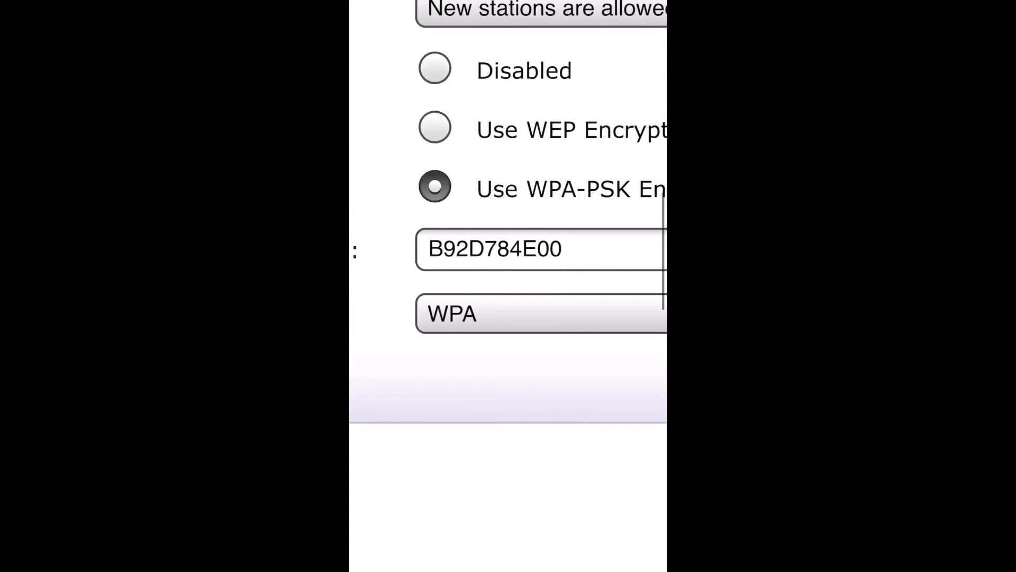
pyautogui.scroll(-5, 508, 238)
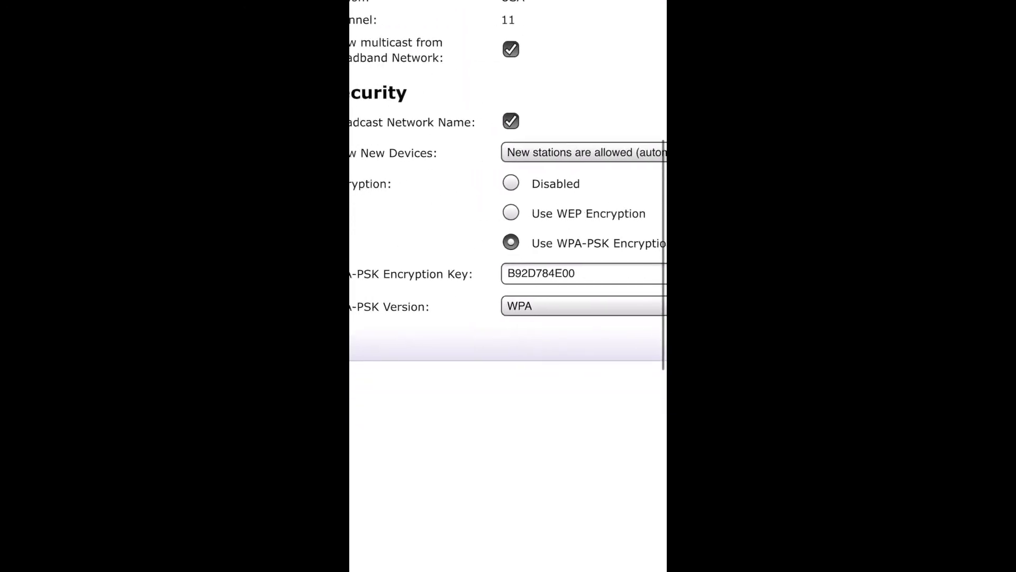
pyautogui.click(595, 273)
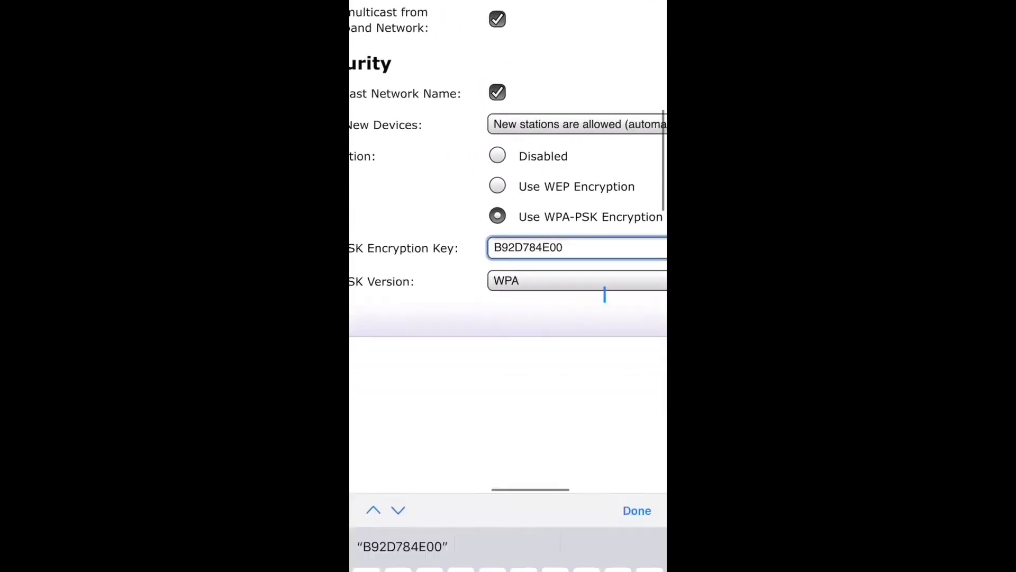
pyautogui.press('BackSpace')
pyautogui.press('BackSpace')
pyautogui.press('BackSpace')
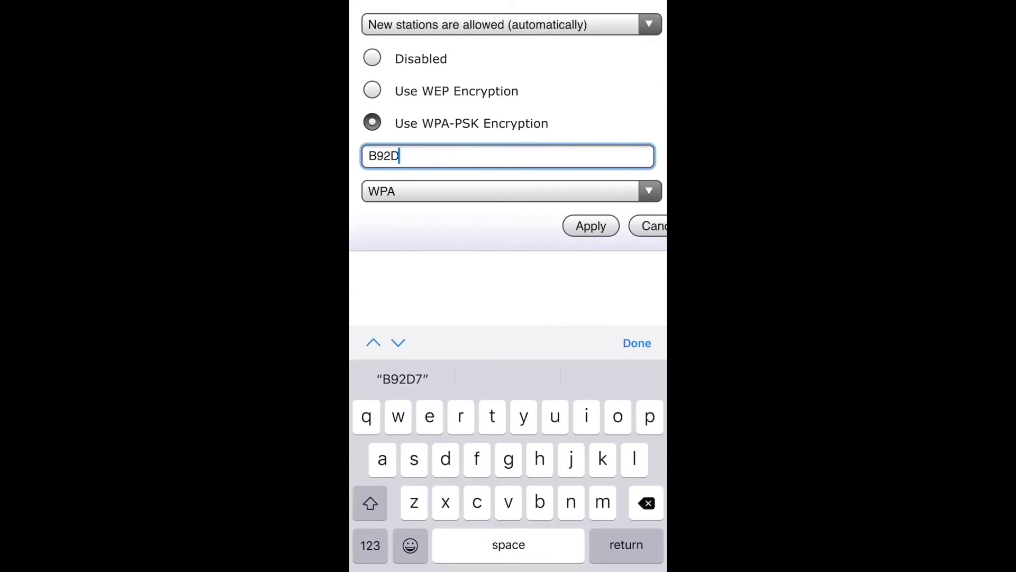
pyautogui.press('BackSpace')
pyautogui.press('BackSpace')
pyautogui.press('BackSpace')
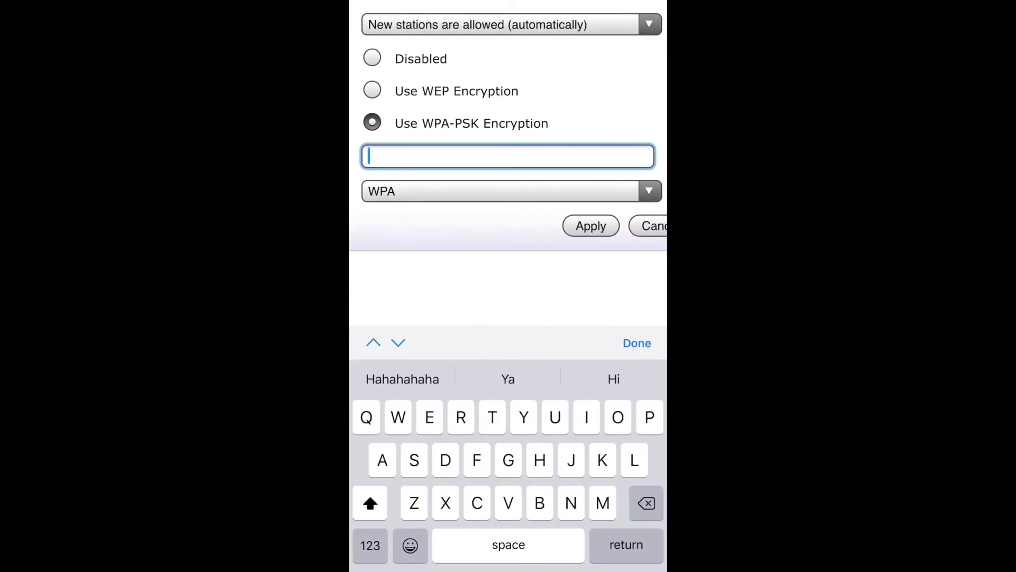
pyautogui.write('Helo')
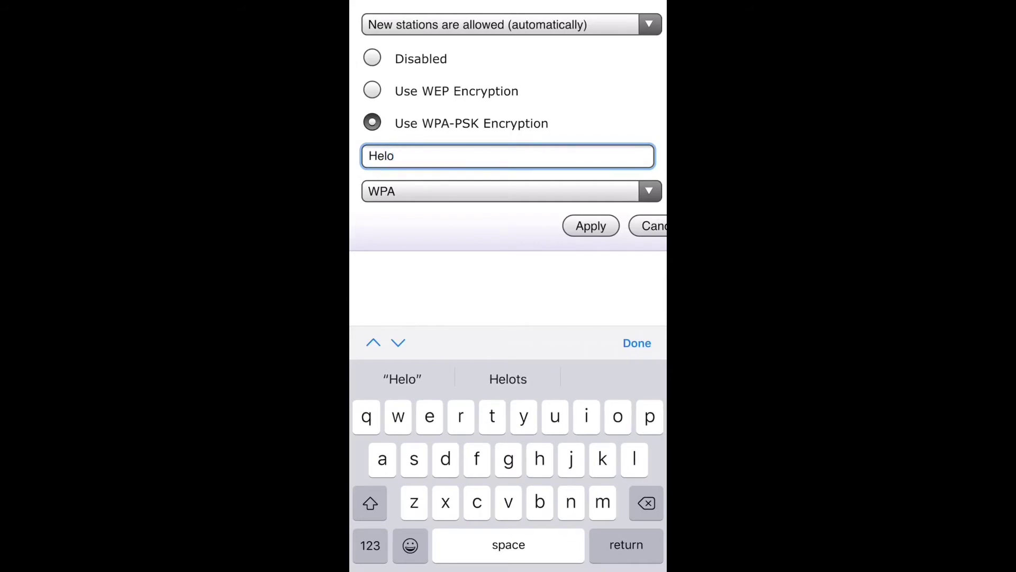
pyautogui.press('shift')
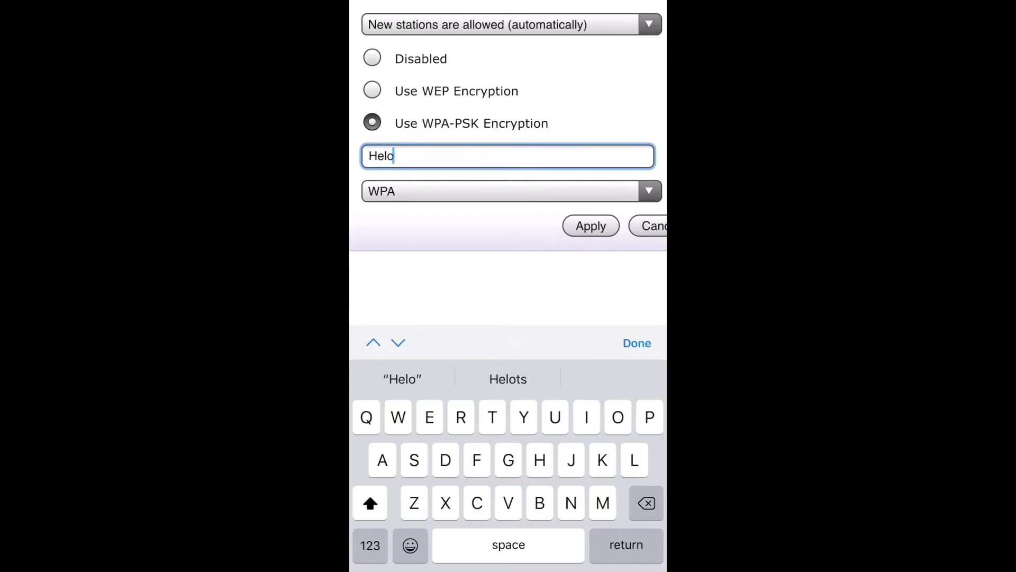
pyautogui.write('U')
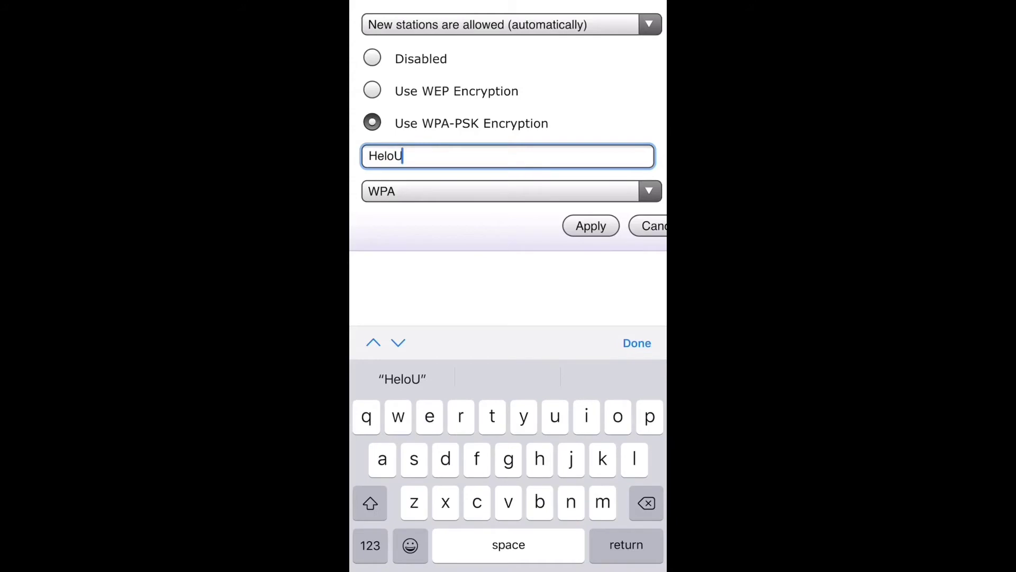
pyautogui.click(371, 544)
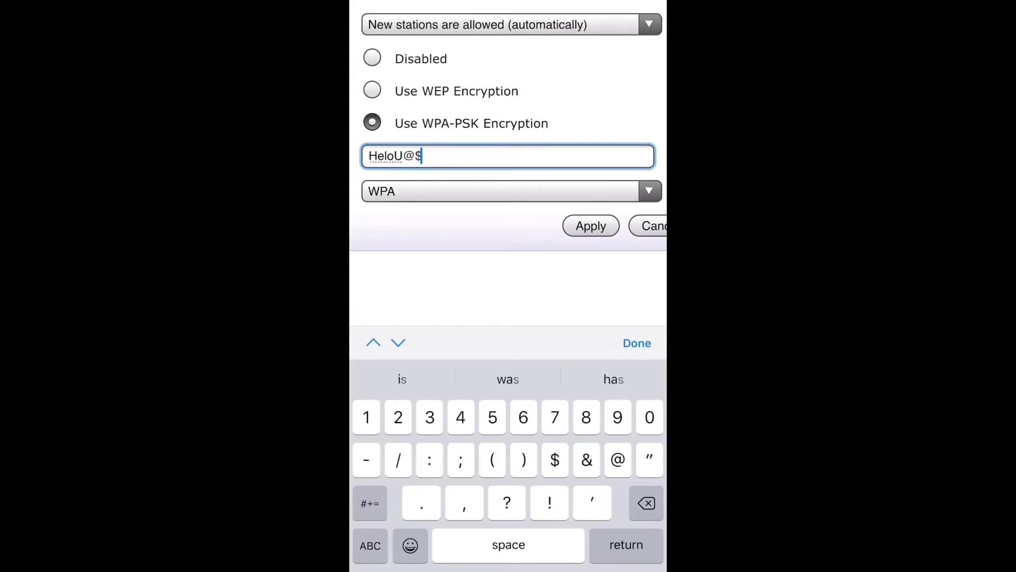
pyautogui.write('45')
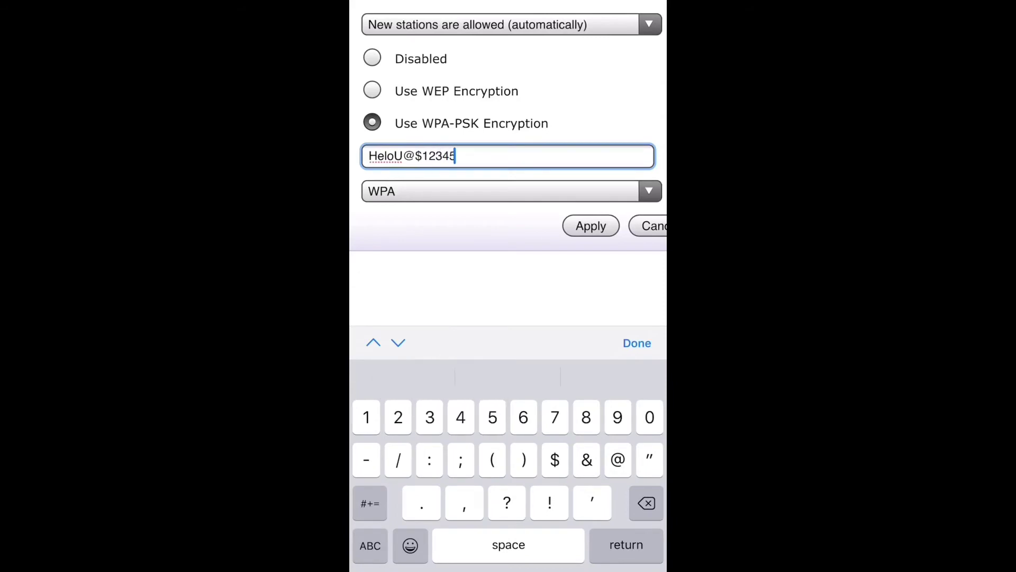
pyautogui.scroll(-5, 508, 135)
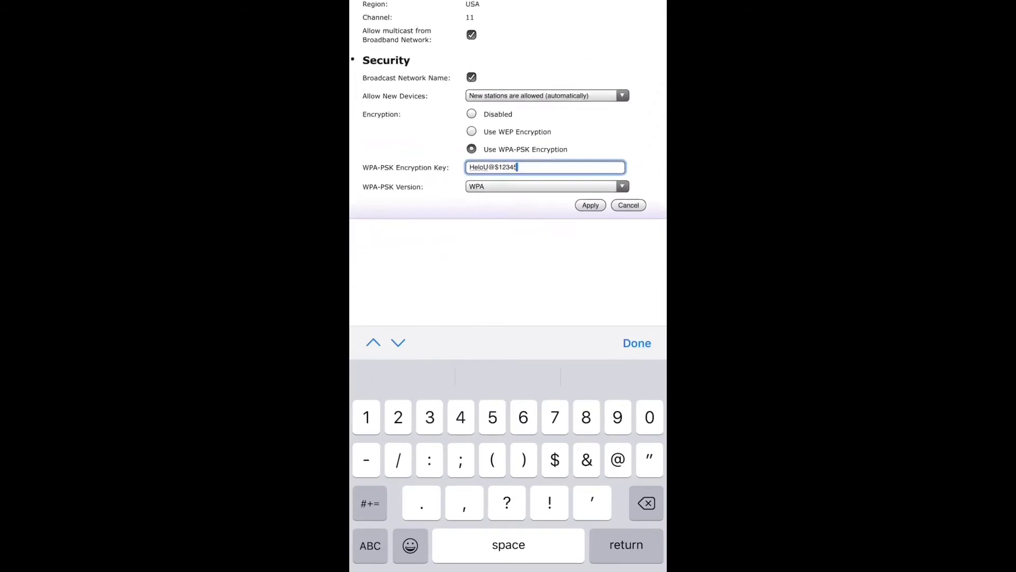
pyautogui.scroll(3, 509, 136)
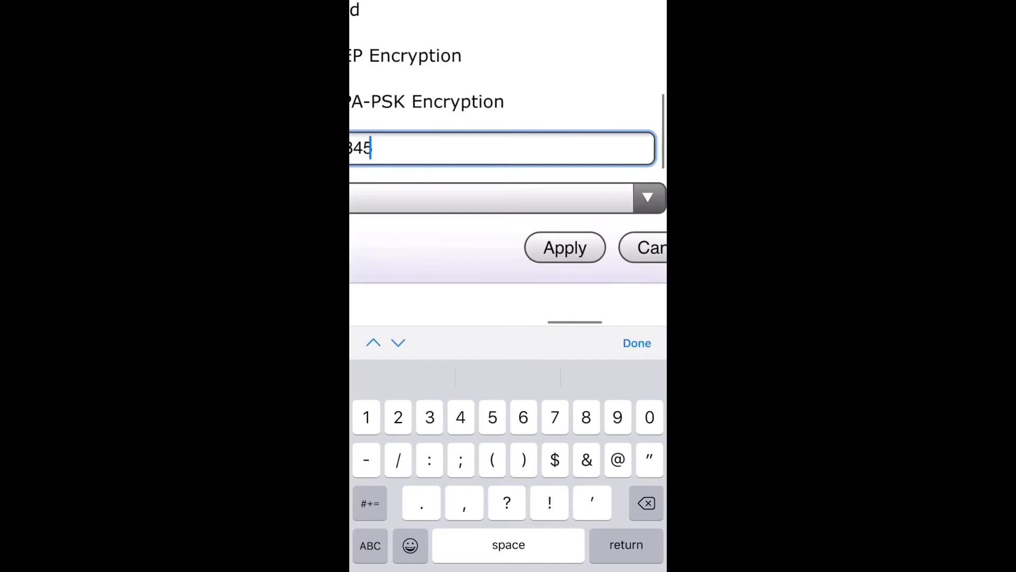
pyautogui.scroll(-5, 508, 199)
pyautogui.scroll(1, 508, 163)
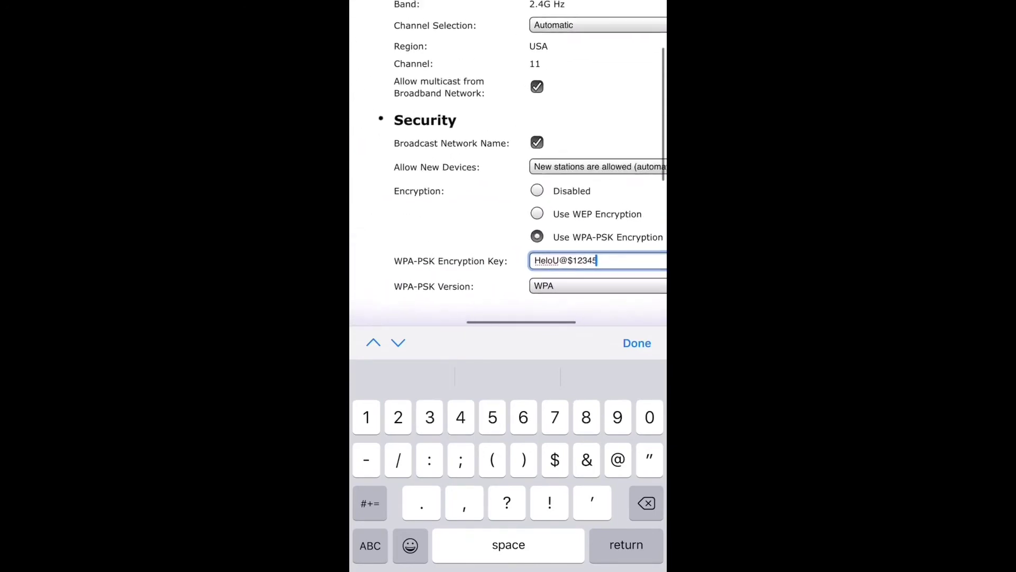
# Step: Turn off Broadcast Network Name so the SSID is hidden
pyautogui.click(544, 148)
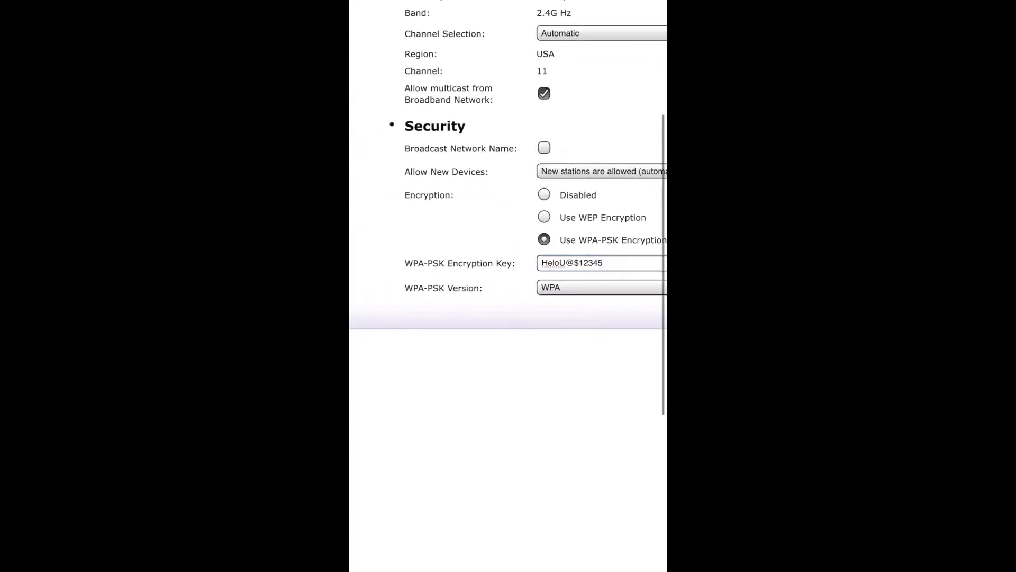
pyautogui.hscroll(3, 509, 206)
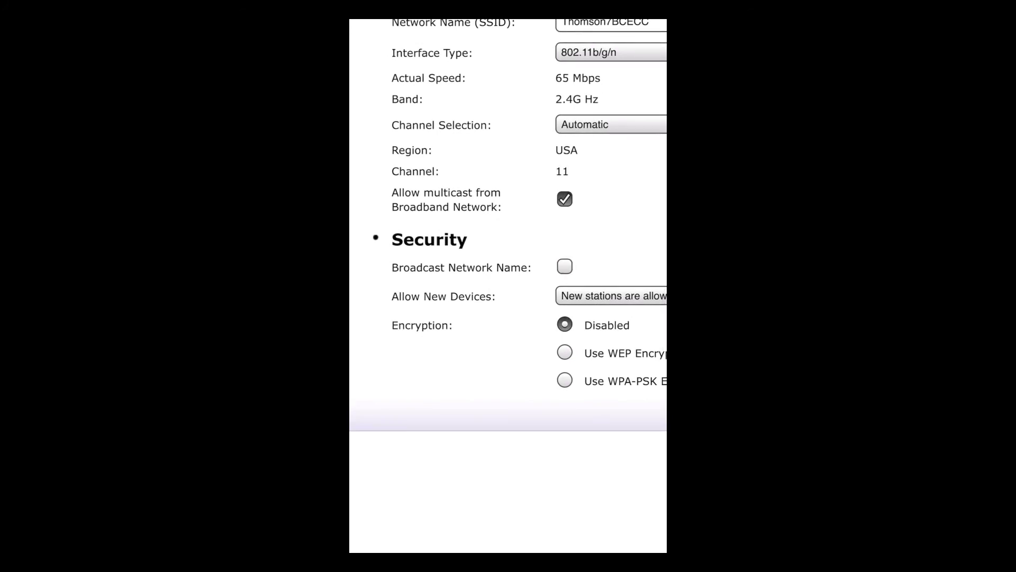
pyautogui.click(610, 408)
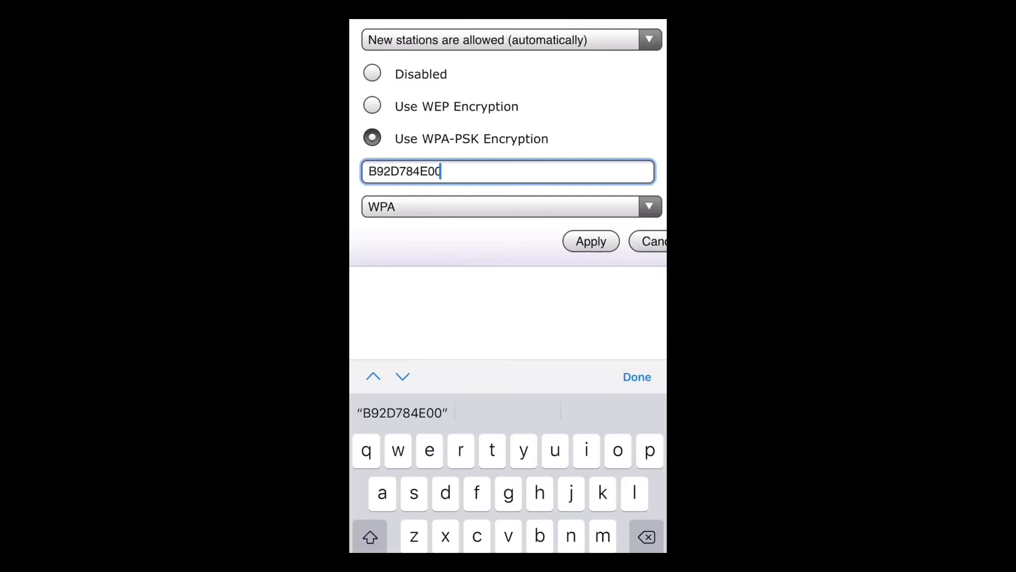